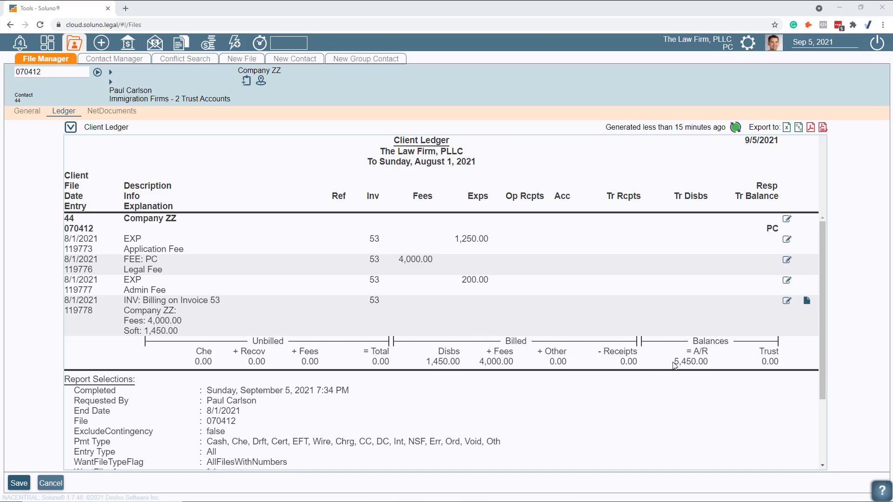
Step: Review the billed disbursements, billed fees and A/R balance in the client ledger's totals
{"action": "left_click_drag", "start_coordinate": [674, 362], "coordinate": [711, 362]}
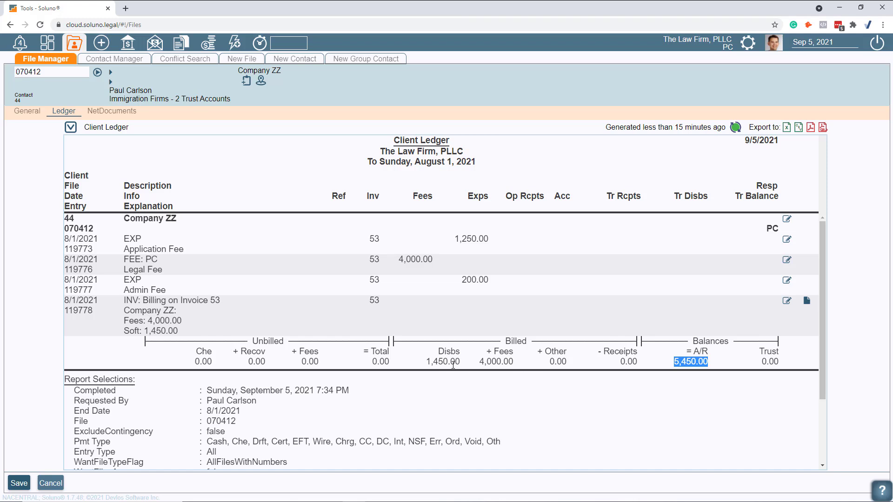
{"action": "left_click_drag", "start_coordinate": [429, 364], "coordinate": [514, 363]}
{"action": "left_click", "coordinate": [447, 379]}
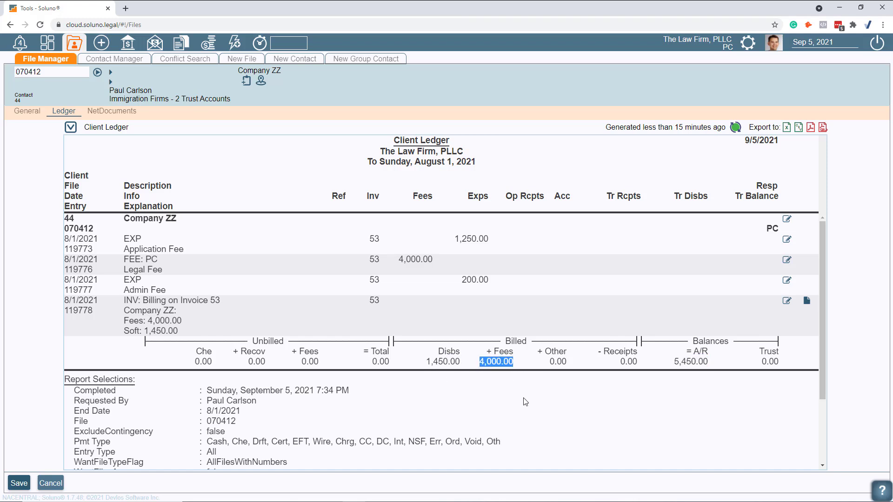
{"action": "left_click_drag", "start_coordinate": [674, 362], "coordinate": [704, 363]}
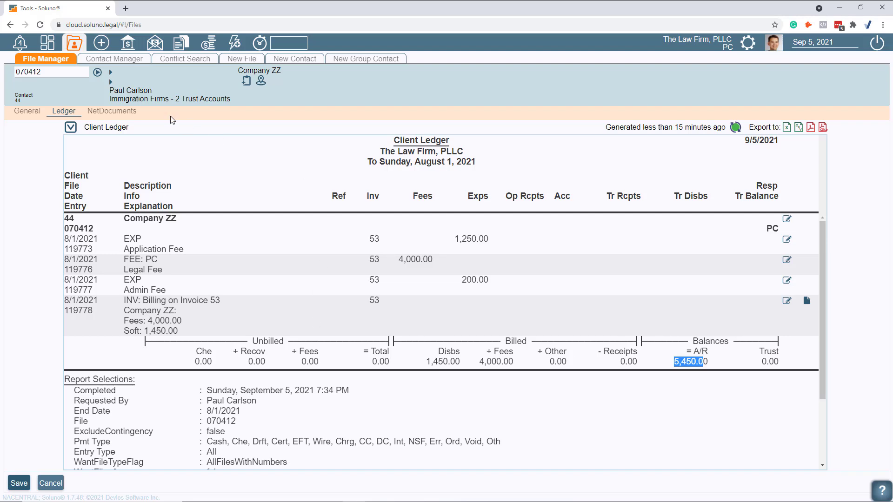
Step: Regenerate the client ledger on screen with the end date set to August 10, 2021
{"action": "left_click", "coordinate": [74, 130]}
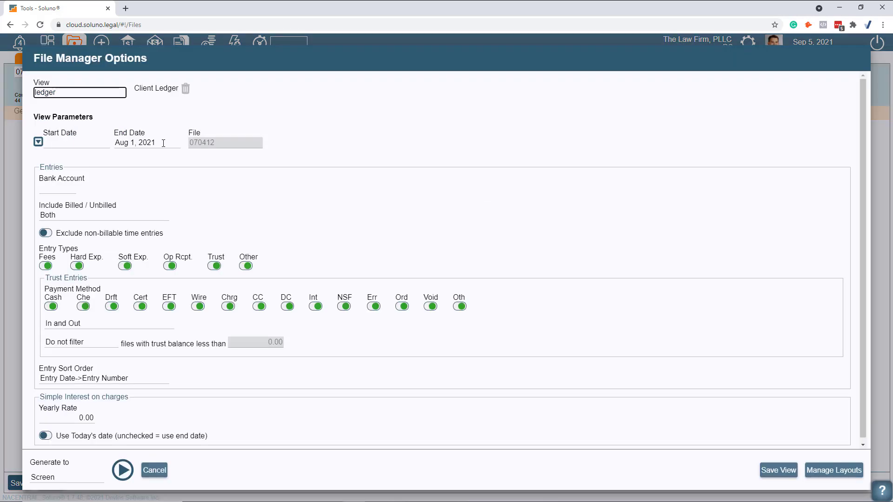
{"action": "key", "text": "Tab"}
{"action": "type", "text": "08/10/2021"}
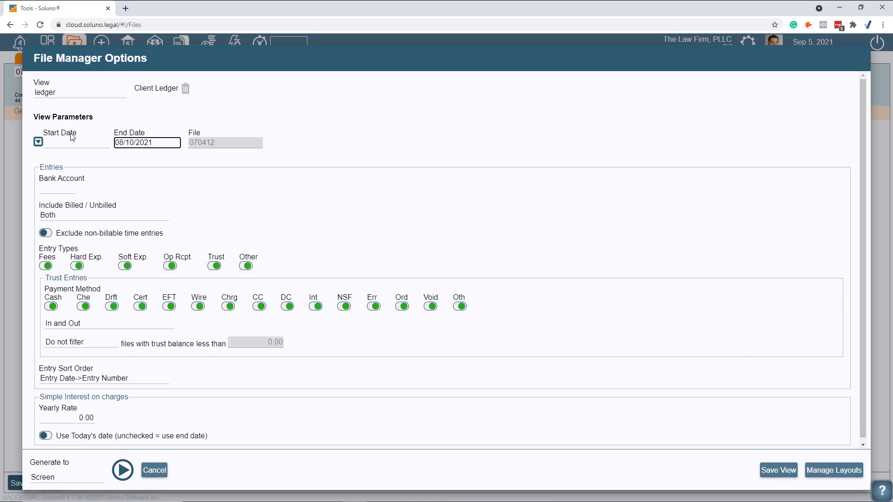
{"action": "left_click", "coordinate": [327, 200]}
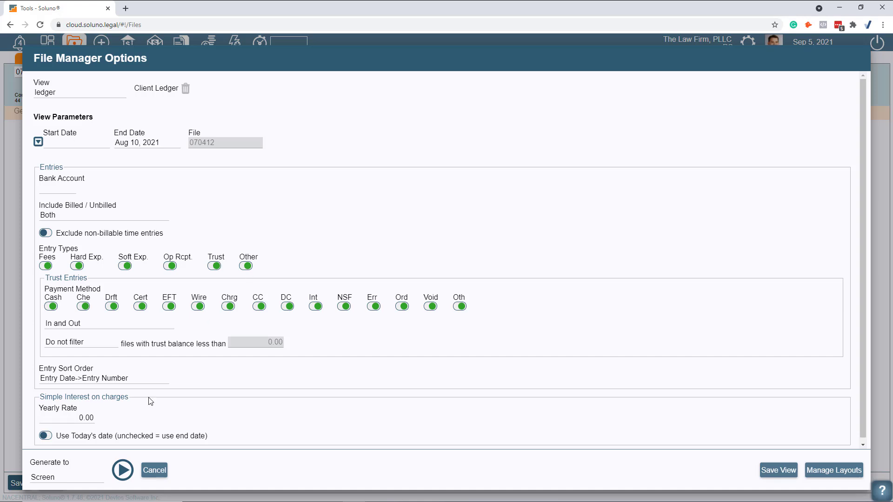
{"action": "left_click", "coordinate": [123, 470]}
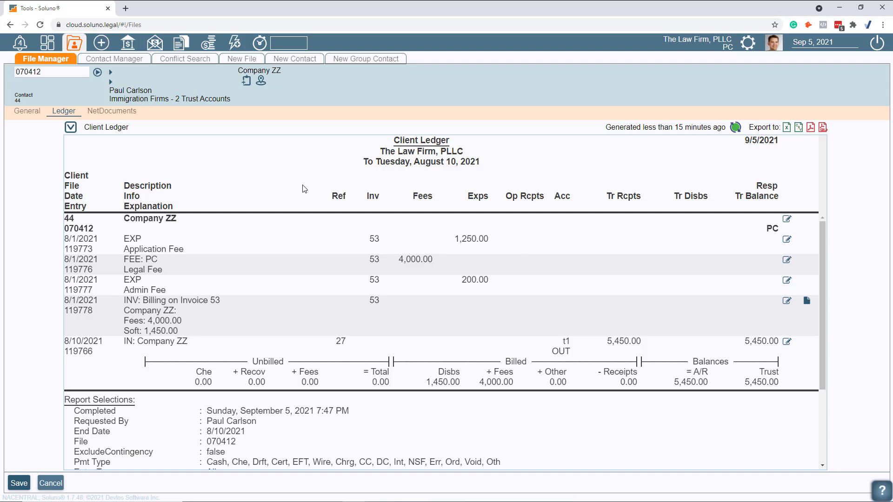
Step: Regenerate the client ledger with end date August 26, 2021 and check the trust accounts on the two transfer entries
{"action": "left_click", "coordinate": [71, 128]}
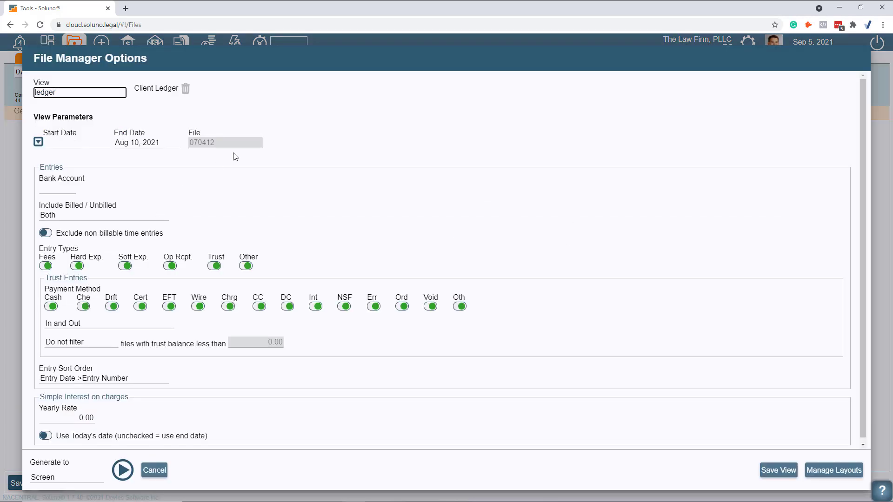
{"action": "key", "text": "Tab"}
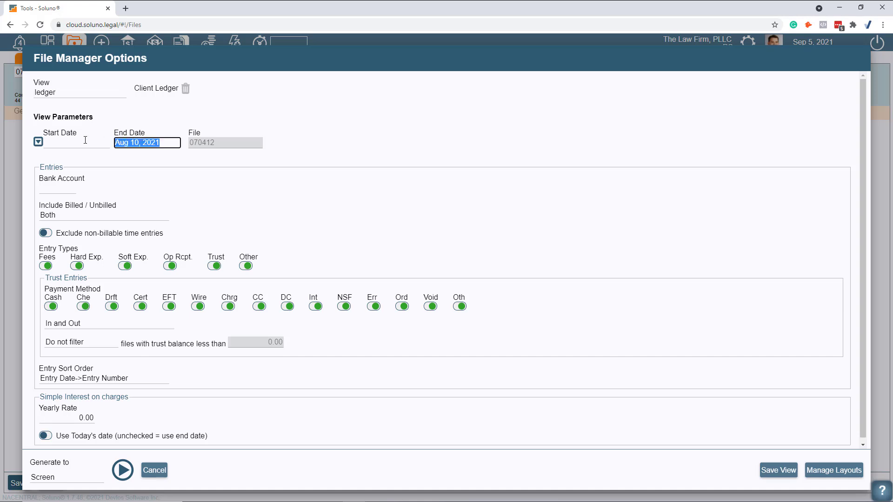
{"action": "type", "text": "08/2"}
{"action": "type", "text": "6/201"}
{"action": "type", "text": "21"}
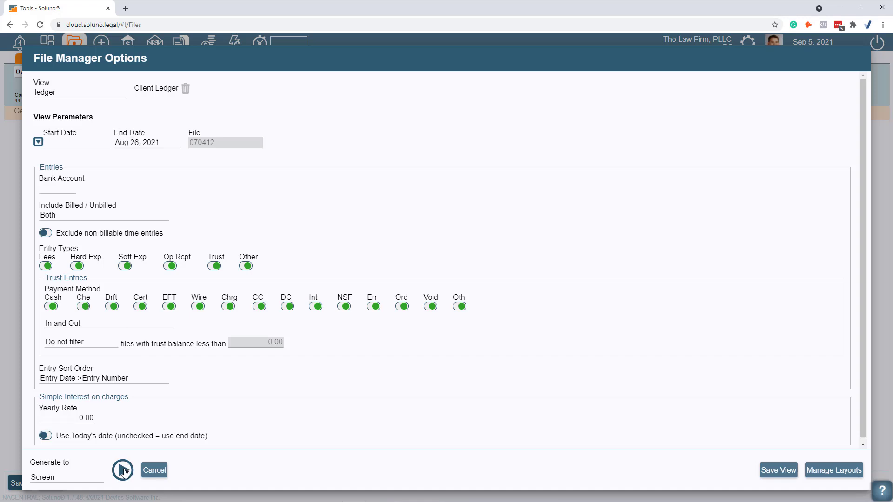
{"action": "left_click", "coordinate": [122, 469]}
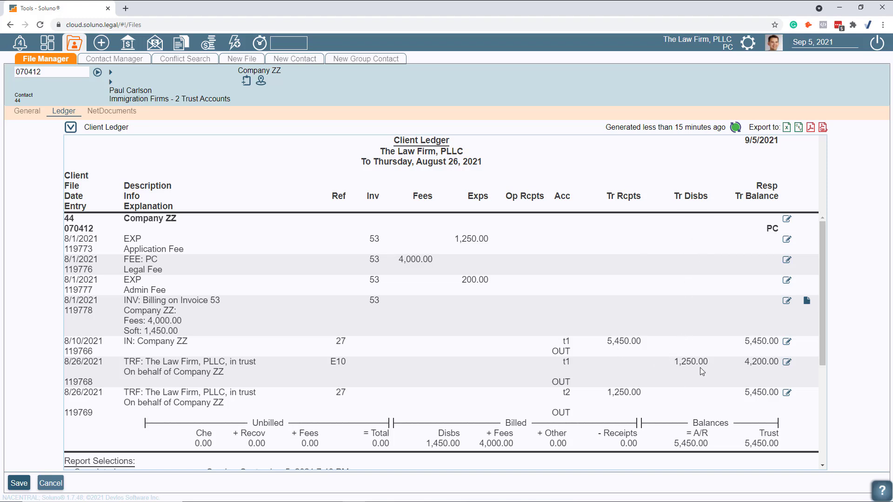
{"action": "double_click", "coordinate": [565, 361]}
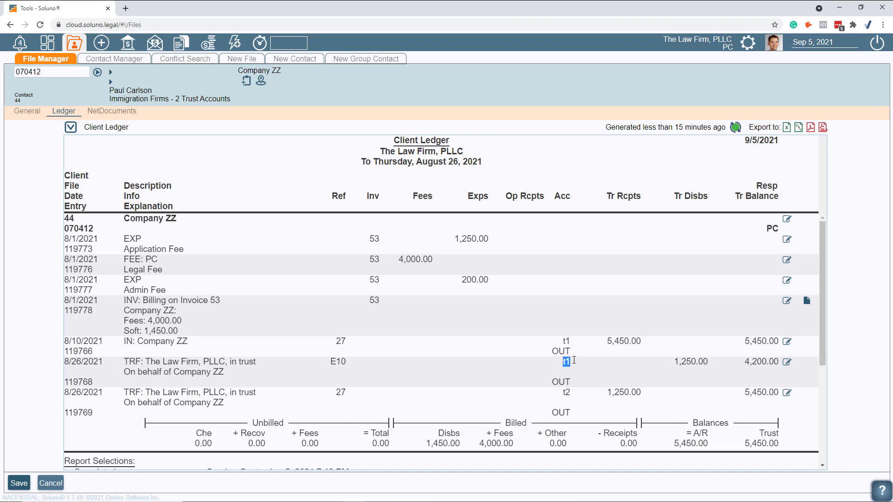
{"action": "double_click", "coordinate": [565, 392]}
Step: Regenerate the client ledger with end date August 27, 2021 and examine the filing fee payment and the matching expense credit
{"action": "left_click", "coordinate": [72, 128]}
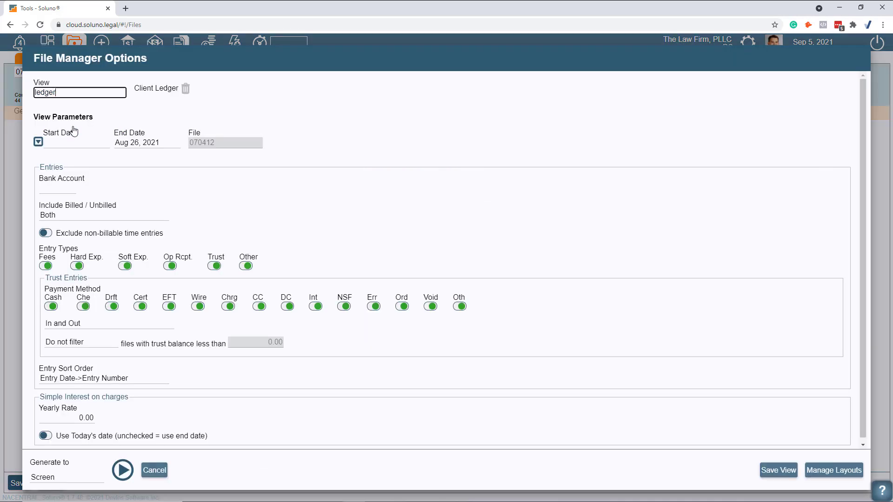
{"action": "left_click", "coordinate": [166, 143]}
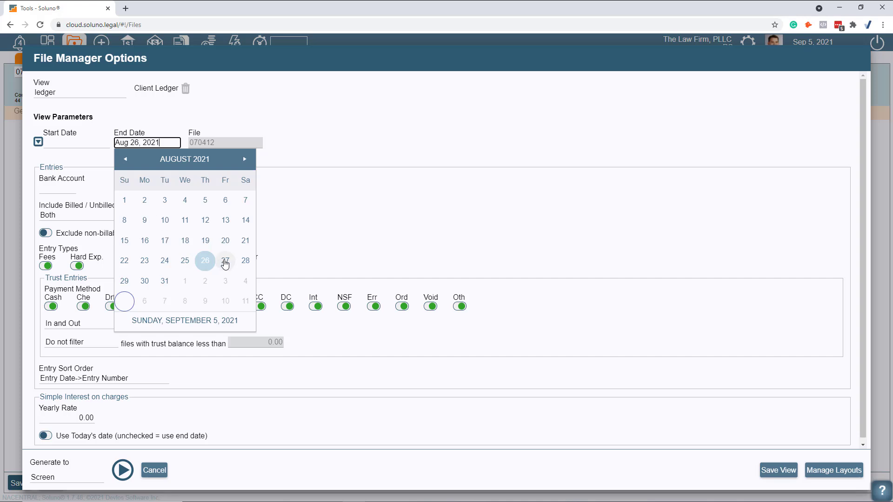
{"action": "left_click", "coordinate": [225, 261]}
{"action": "left_click", "coordinate": [124, 470]}
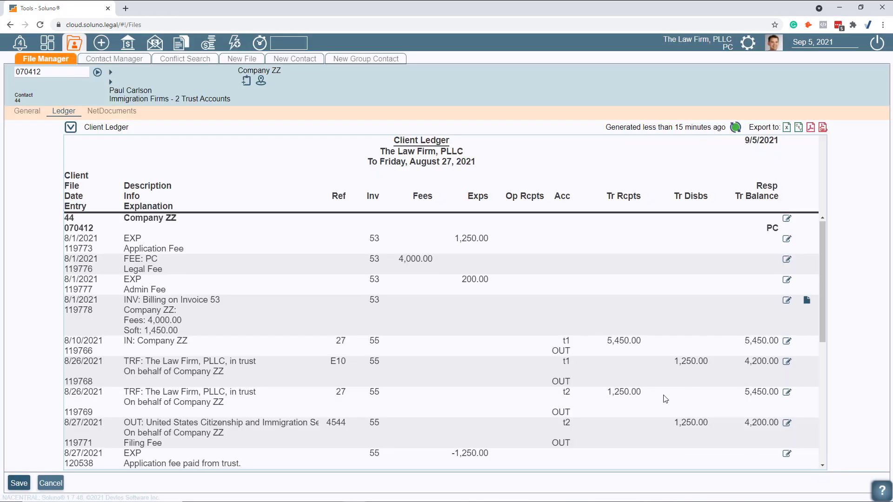
{"action": "scroll", "coordinate": [663, 395], "scroll_direction": "down", "scroll_amount": 3}
{"action": "scroll", "coordinate": [669, 379], "scroll_direction": "up", "scroll_amount": 1}
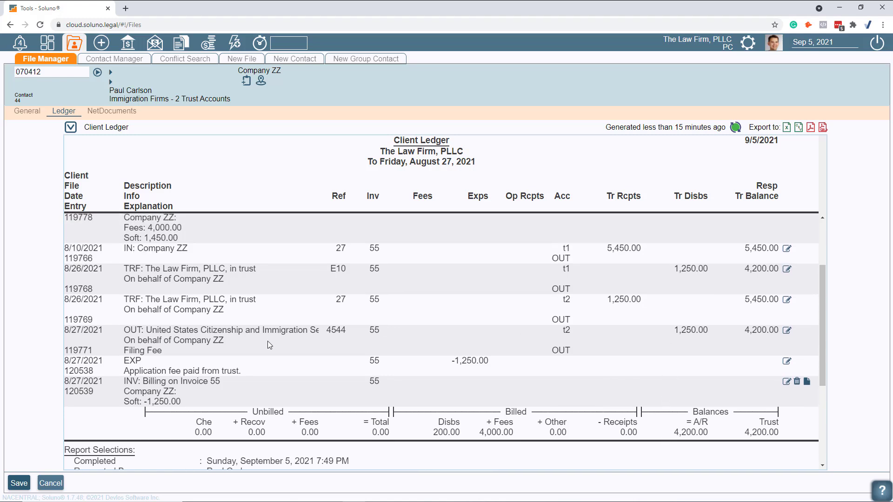
{"action": "left_click_drag", "start_coordinate": [158, 329], "coordinate": [259, 346]}
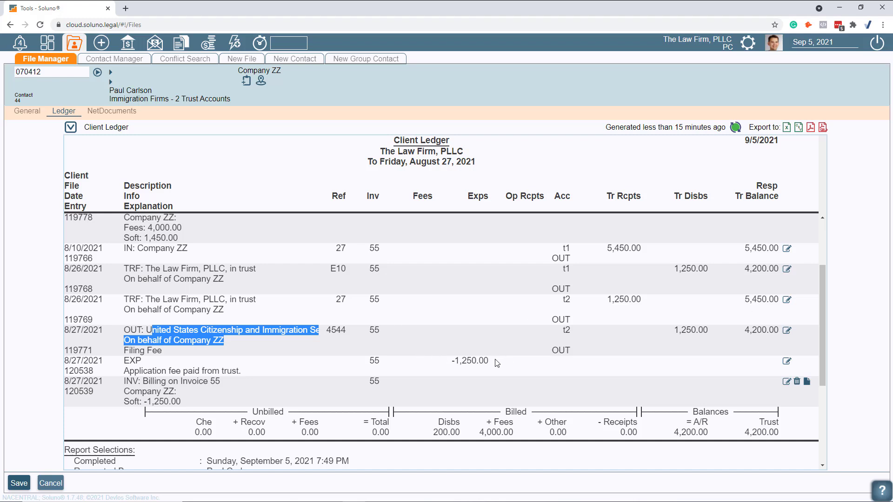
{"action": "left_click", "coordinate": [508, 363]}
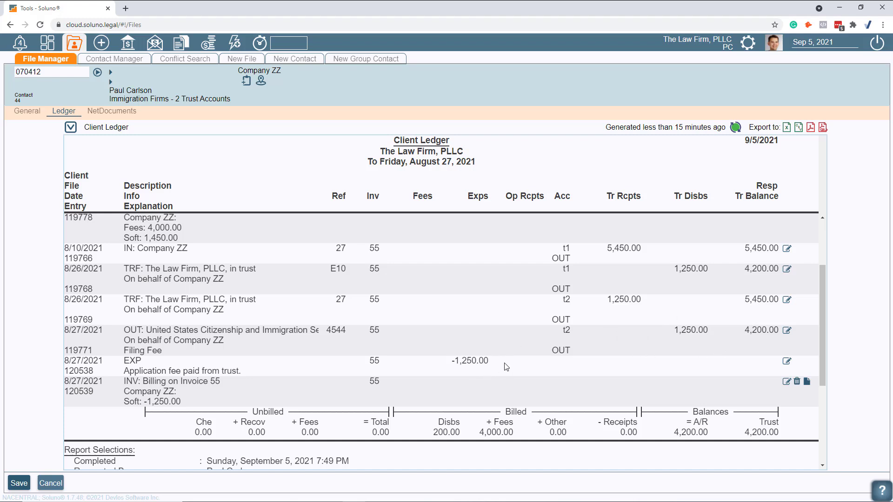
{"action": "left_click_drag", "start_coordinate": [485, 362], "coordinate": [454, 361]}
Step: Regenerate the client ledger with end date September 2, 2021 and review its entries and closing balances
{"action": "left_click", "coordinate": [70, 126]}
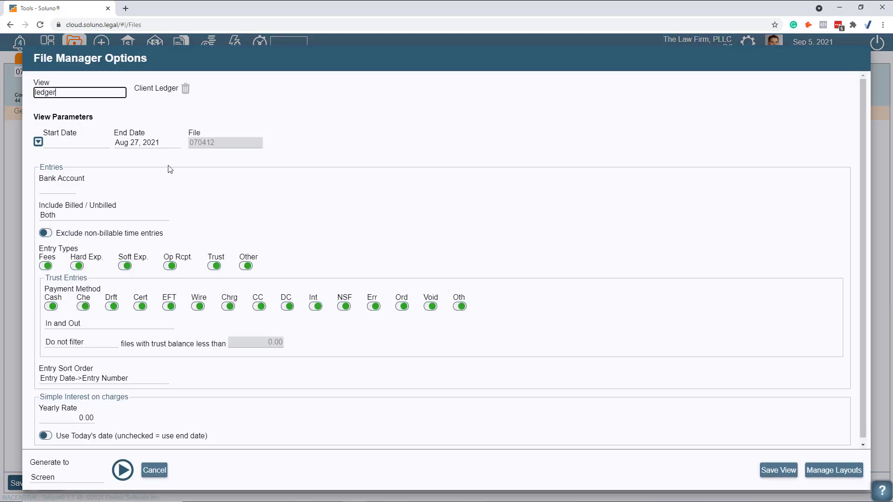
{"action": "left_click", "coordinate": [173, 143]}
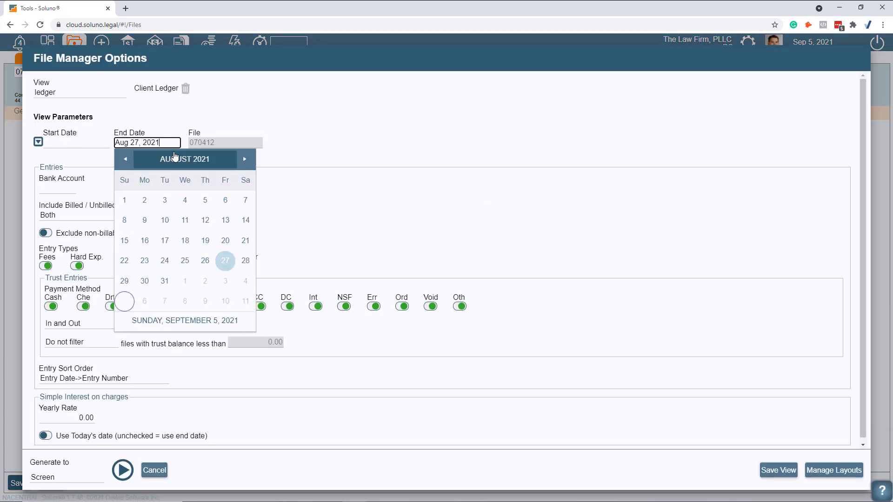
{"action": "left_click", "coordinate": [245, 159]}
{"action": "left_click", "coordinate": [200, 204]}
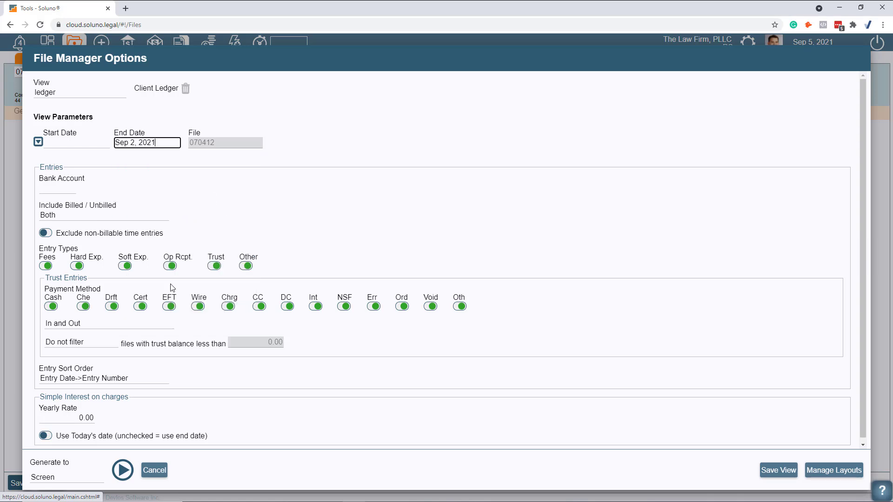
{"action": "left_click", "coordinate": [123, 471]}
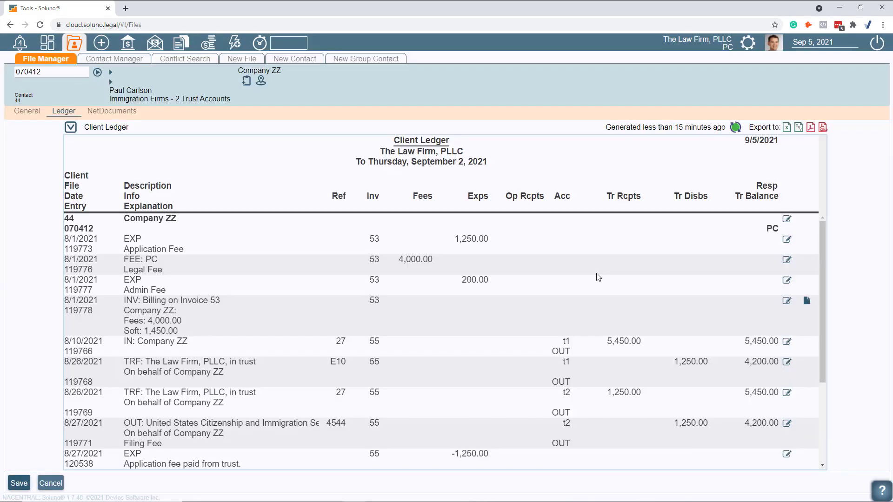
{"action": "scroll", "coordinate": [649, 295], "scroll_direction": "down", "scroll_amount": 5}
{"action": "scroll", "coordinate": [650, 298], "scroll_direction": "up", "scroll_amount": 3}
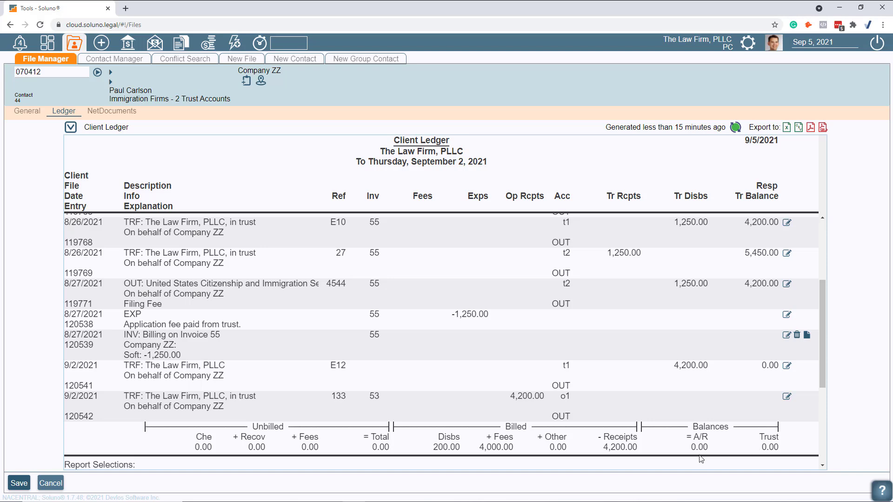
{"action": "scroll", "coordinate": [670, 406], "scroll_direction": "up", "scroll_amount": 3}
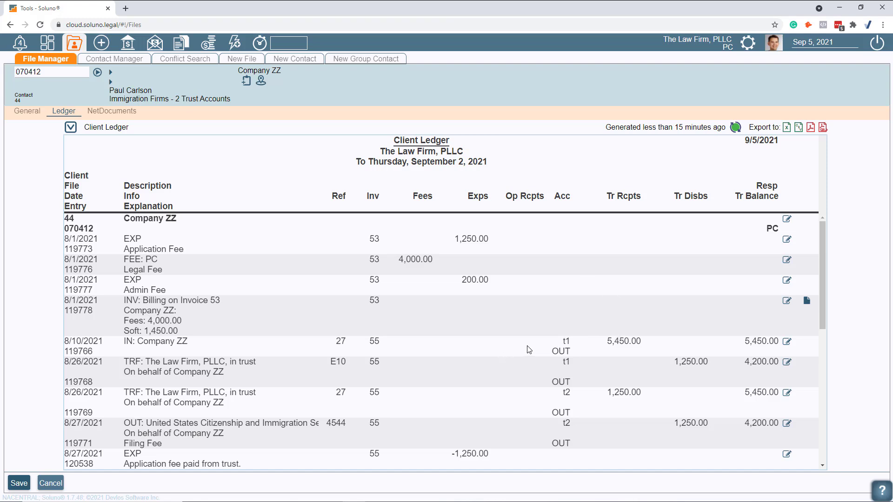
{"action": "scroll", "coordinate": [509, 355], "scroll_direction": "down", "scroll_amount": 3}
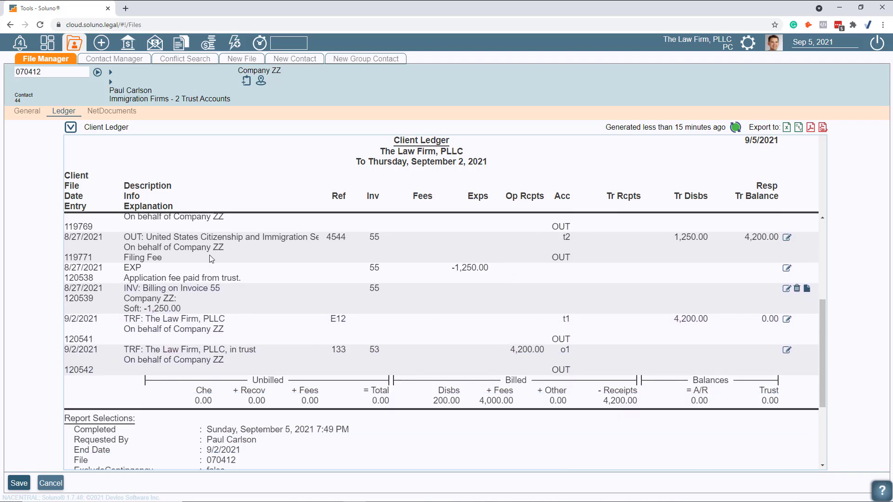
{"action": "scroll", "coordinate": [422, 342], "scroll_direction": "up", "scroll_amount": 2}
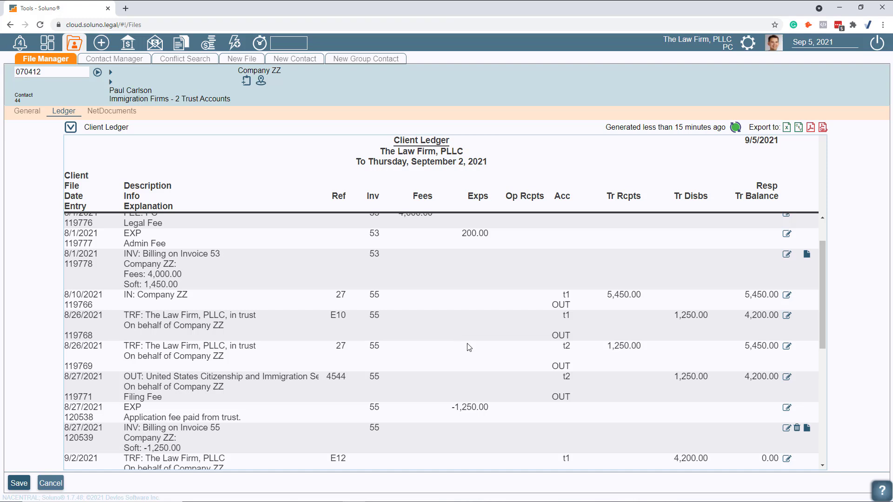
Step: Regenerate the Client Summary - Files with Balances report through August 1, 2021 and check the file's billed fees and expenses
{"action": "left_click", "coordinate": [179, 45]}
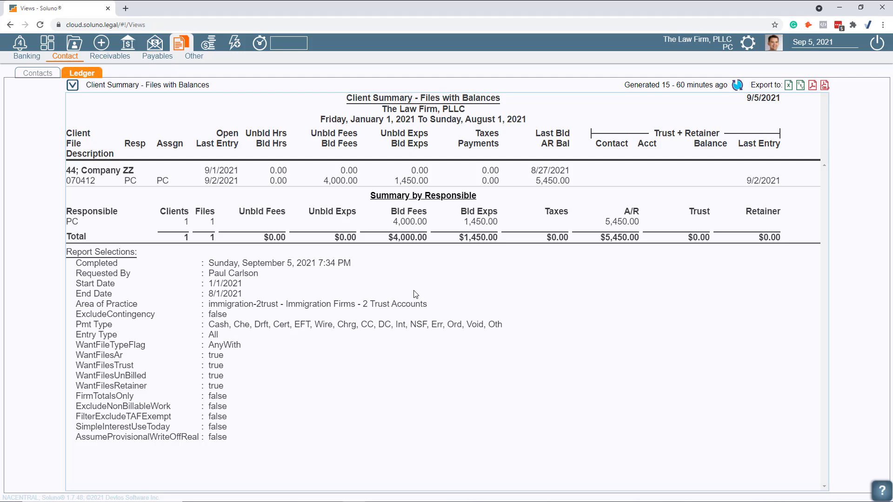
{"action": "left_click", "coordinate": [73, 88]}
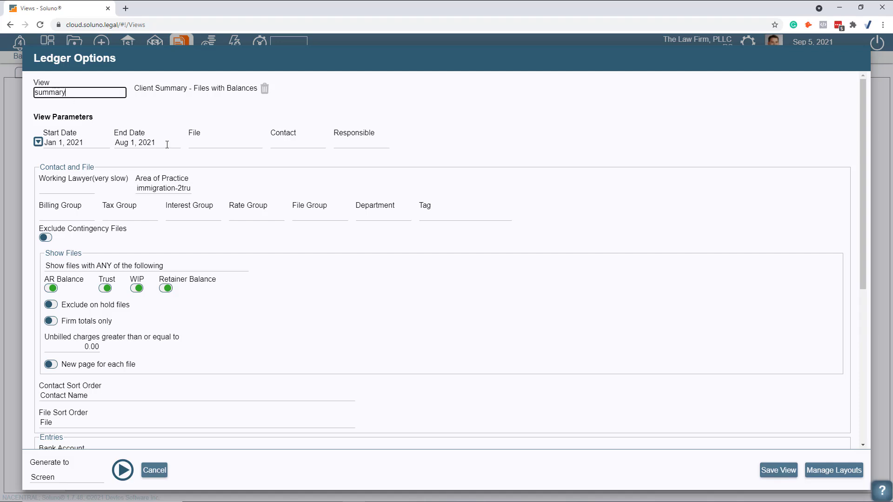
{"action": "left_click", "coordinate": [126, 471]}
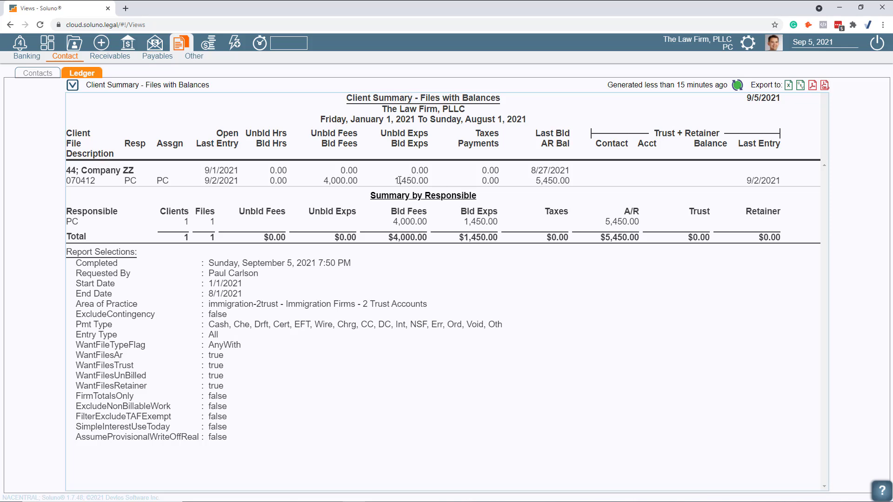
{"action": "left_click_drag", "start_coordinate": [328, 180], "coordinate": [431, 181]}
Step: Regenerate the client summary report with the end date set to August 10, 2021
{"action": "left_click", "coordinate": [72, 85]}
{"action": "left_click", "coordinate": [134, 143]}
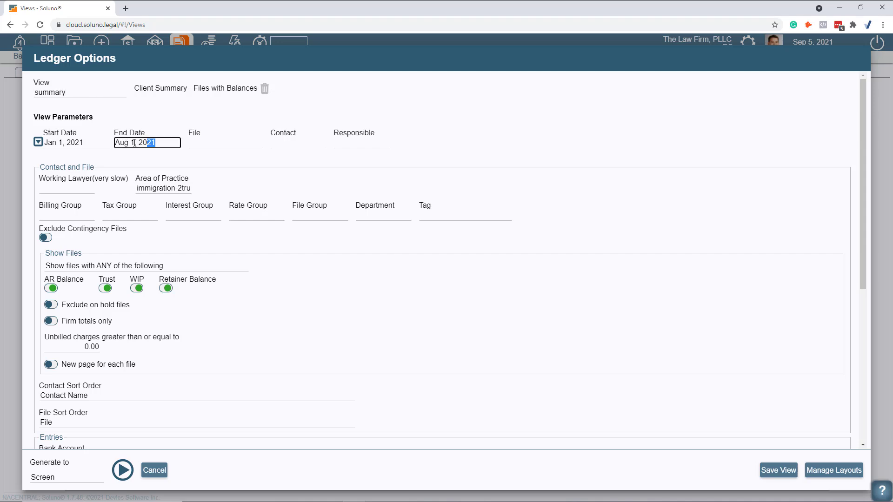
{"action": "triple_click", "coordinate": [134, 143]}
{"action": "type", "text": "08/10/2021"}
{"action": "left_click", "coordinate": [116, 471]}
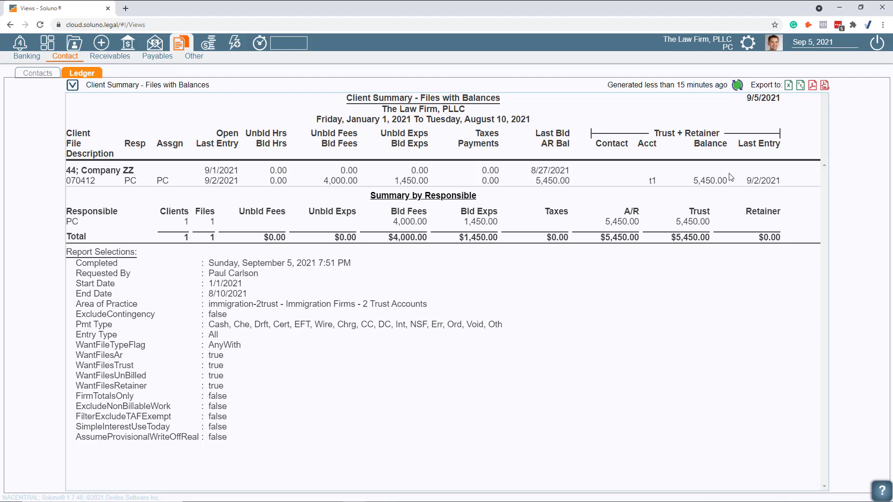
Step: Regenerate the client summary report with the end date set to August 26, 2021
{"action": "left_click", "coordinate": [73, 87]}
{"action": "left_click_drag", "start_coordinate": [166, 142], "coordinate": [107, 142]}
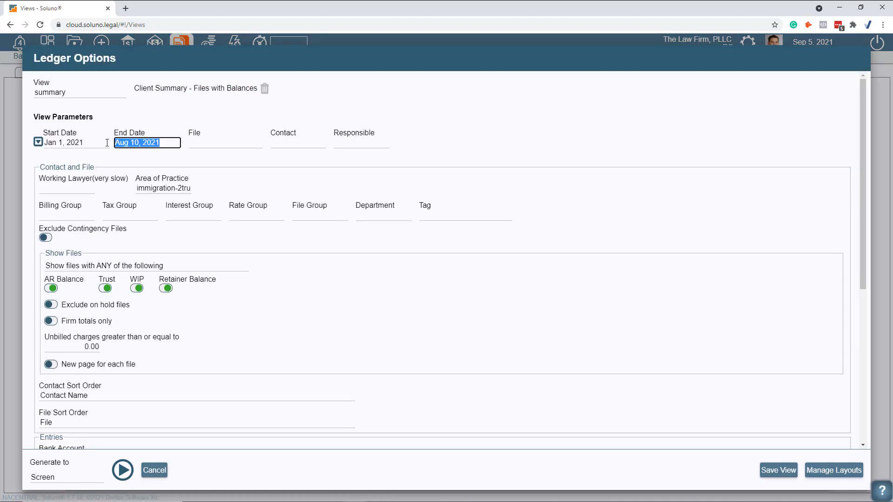
{"action": "left_click", "coordinate": [173, 143]}
{"action": "left_click", "coordinate": [206, 259]}
{"action": "left_click", "coordinate": [122, 470]}
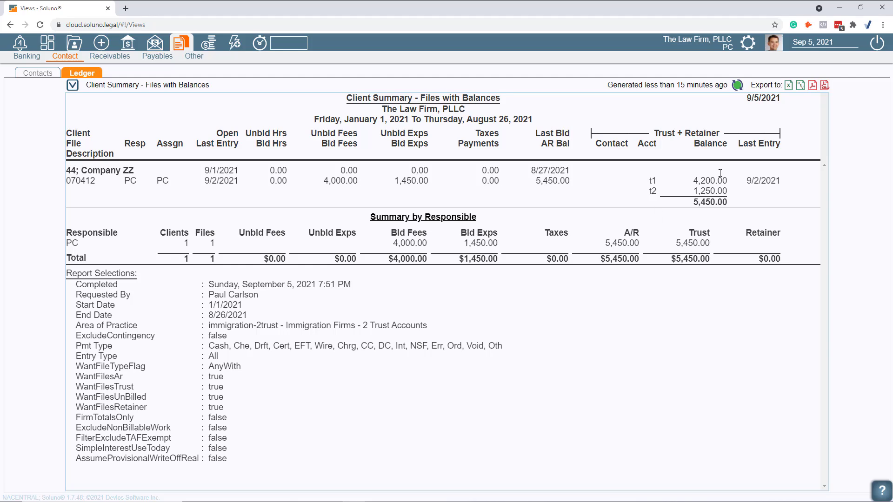
Step: Regenerate the client summary report with the end date set to August 27, 2021 and examine the file's billed and trust balances
{"action": "left_click", "coordinate": [73, 85]}
{"action": "left_click", "coordinate": [147, 143]}
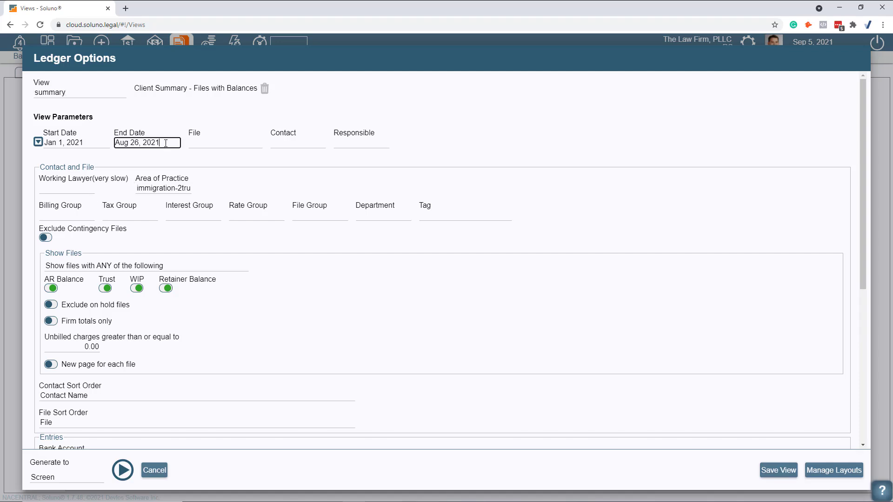
{"action": "left_click", "coordinate": [223, 257]}
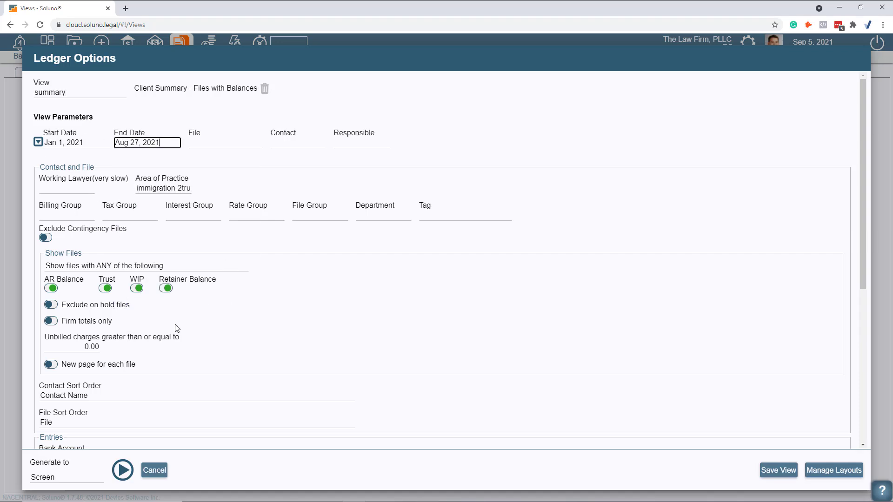
{"action": "left_click", "coordinate": [124, 470]}
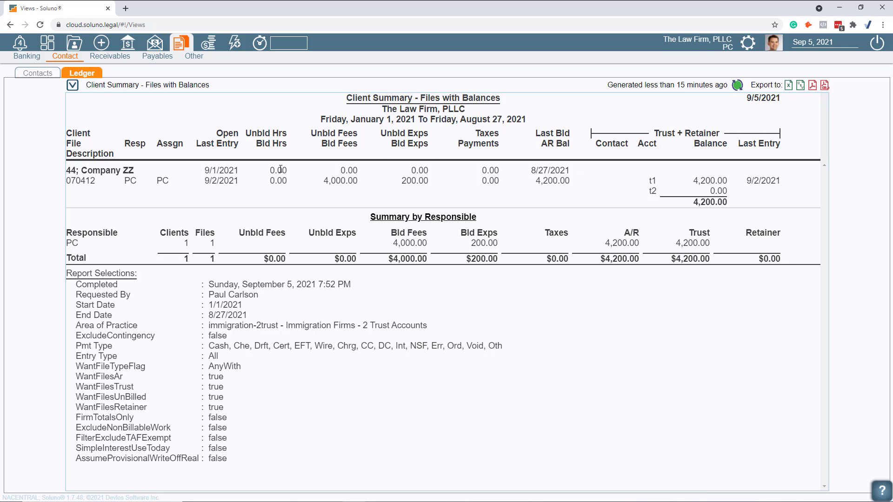
{"action": "left_click_drag", "start_coordinate": [69, 171], "coordinate": [736, 205]}
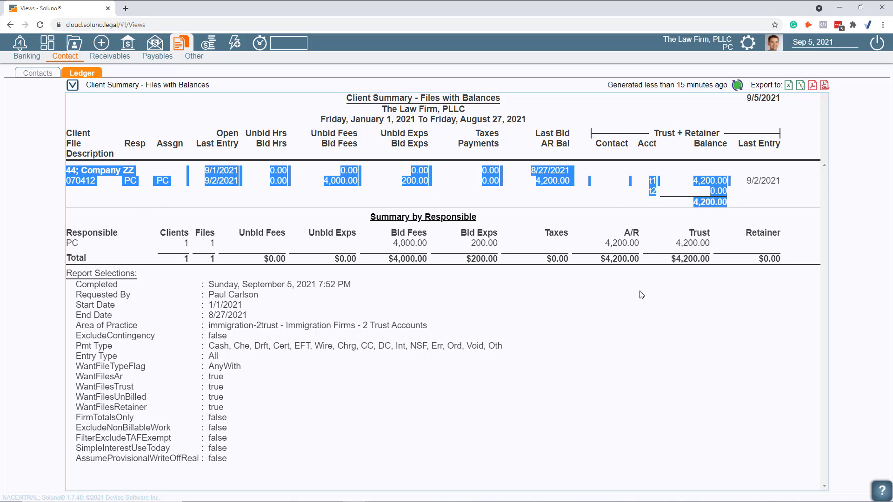
{"action": "left_click", "coordinate": [601, 323]}
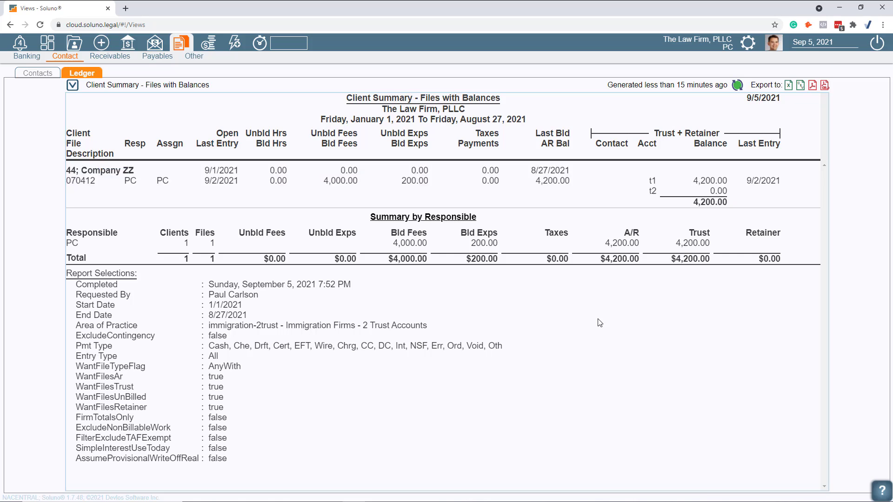
Step: Regenerate the client summary report with the end date set to September 2, 2021
{"action": "left_click", "coordinate": [73, 86]}
{"action": "left_click", "coordinate": [139, 142]}
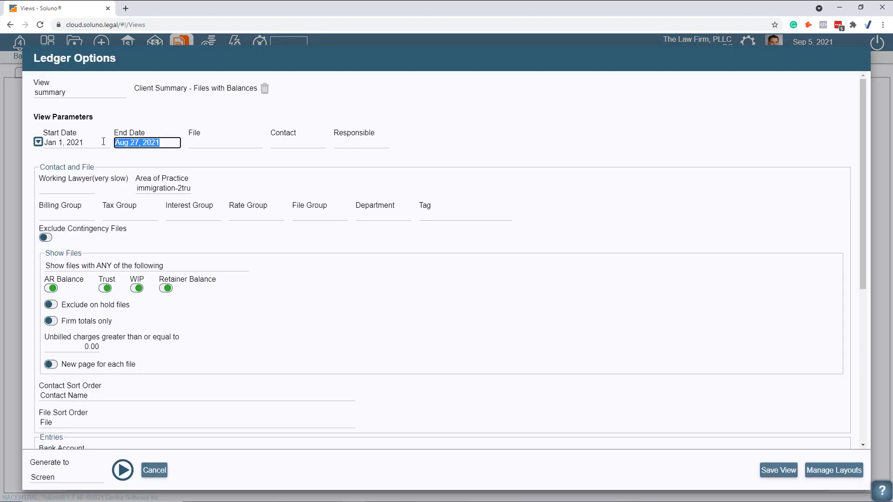
{"action": "type", "text": "09/02/2021"}
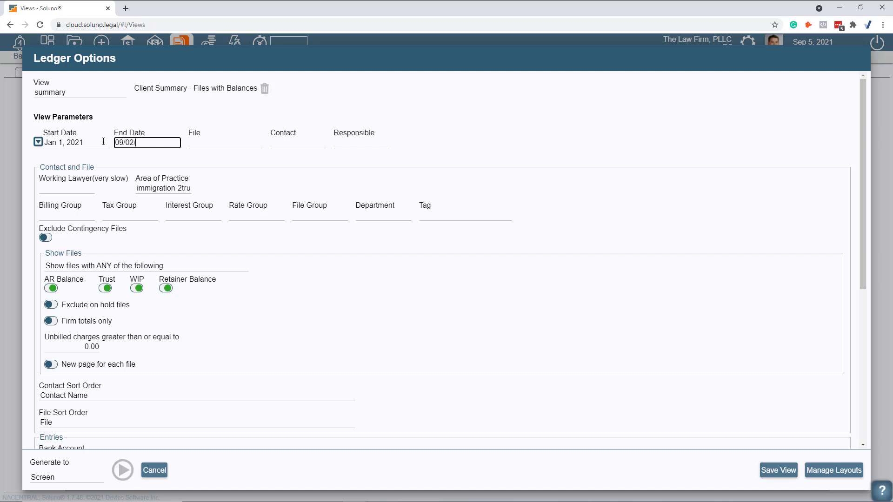
{"action": "left_click", "coordinate": [123, 470]}
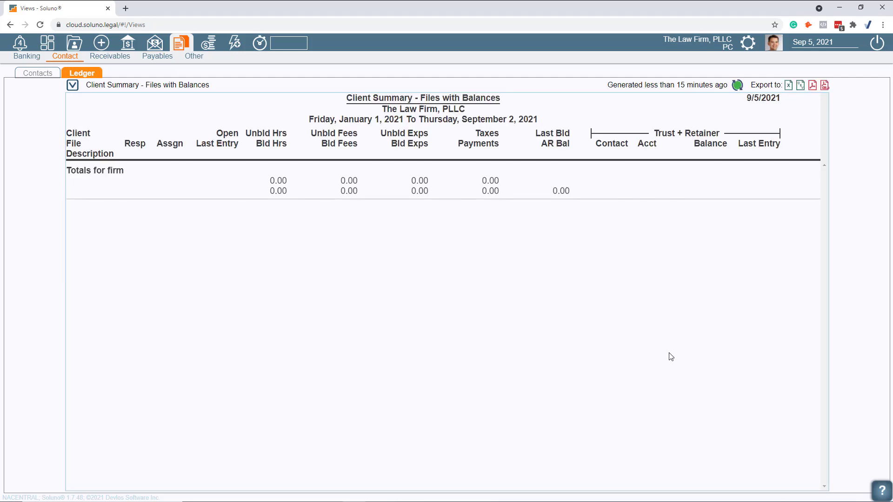